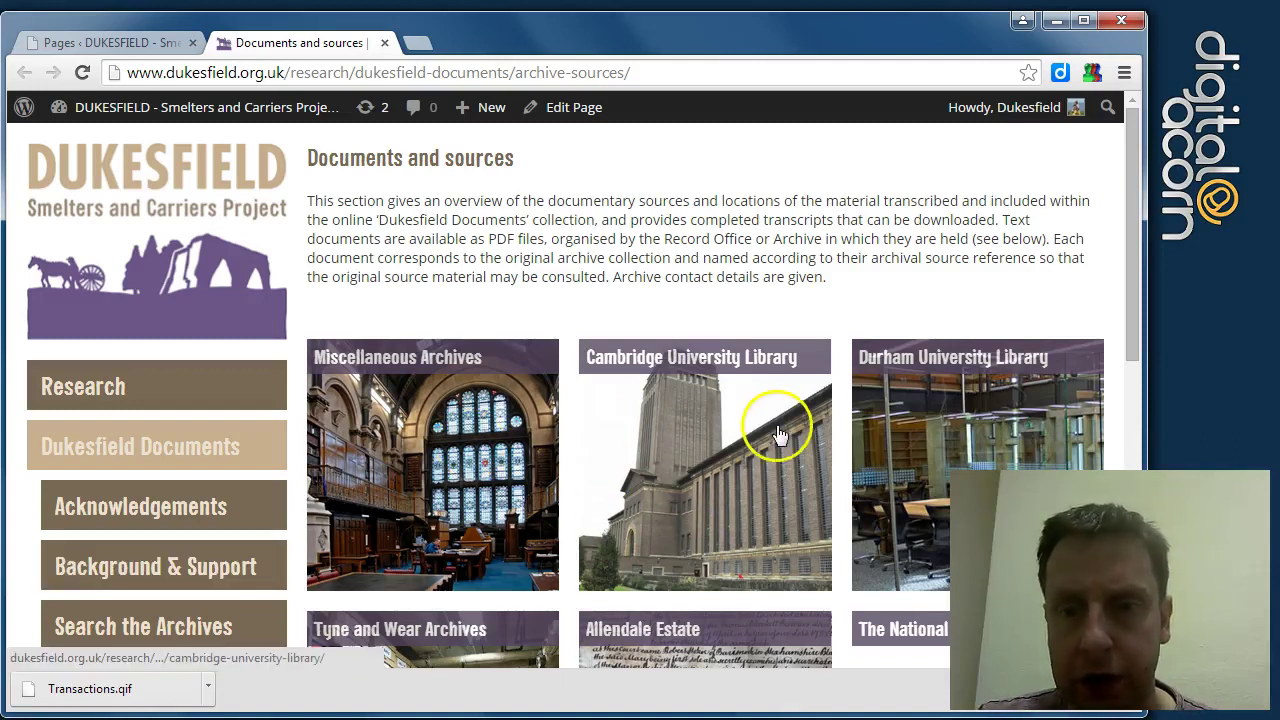
# - Review the current archive box order on the Documents and sources page, then go to the admin Pages list
pyautogui.moveTo(1133, 350)
pyautogui.mouseDown()
pyautogui.moveTo(1130, 455)
pyautogui.moveTo(1133, 319)
pyautogui.mouseUp()
pyautogui.click(577, 200)
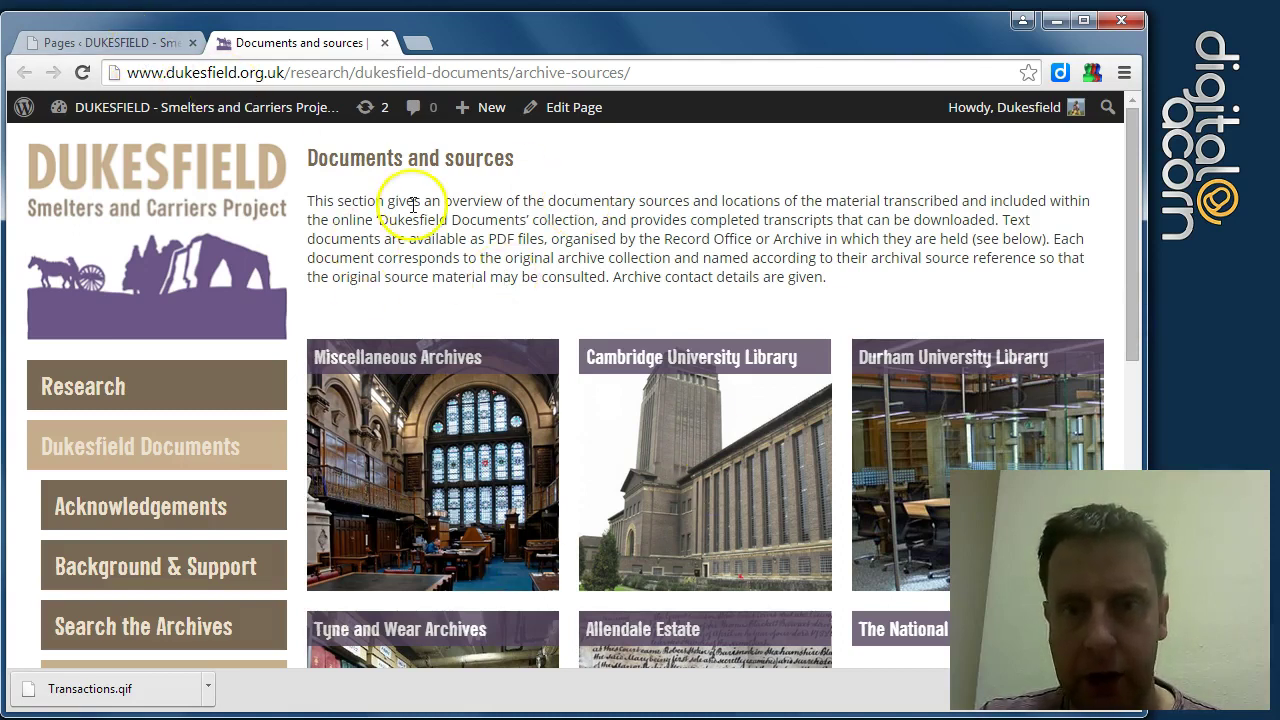
pyautogui.moveTo(1128, 287)
pyautogui.mouseDown()
pyautogui.moveTo(1130, 477)
pyautogui.moveTo(1122, 377)
pyautogui.mouseUp()
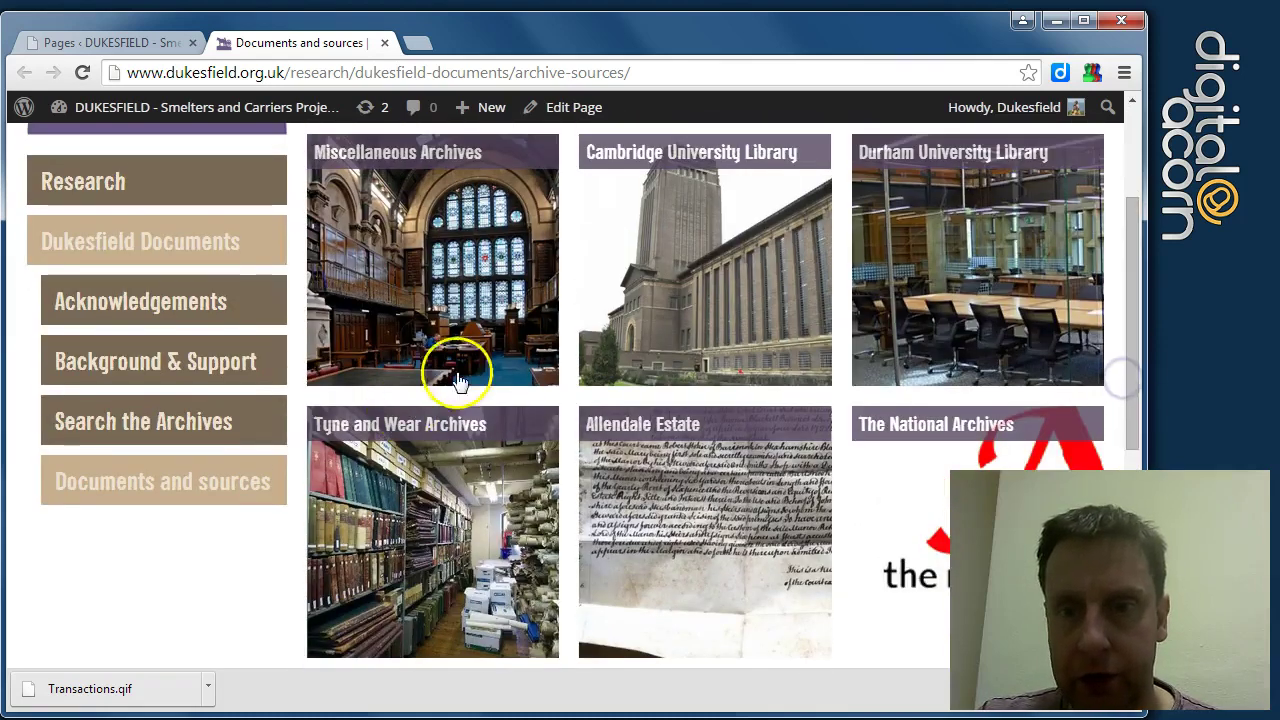
pyautogui.moveTo(1131, 340); pyautogui.dragTo(1138, 277)
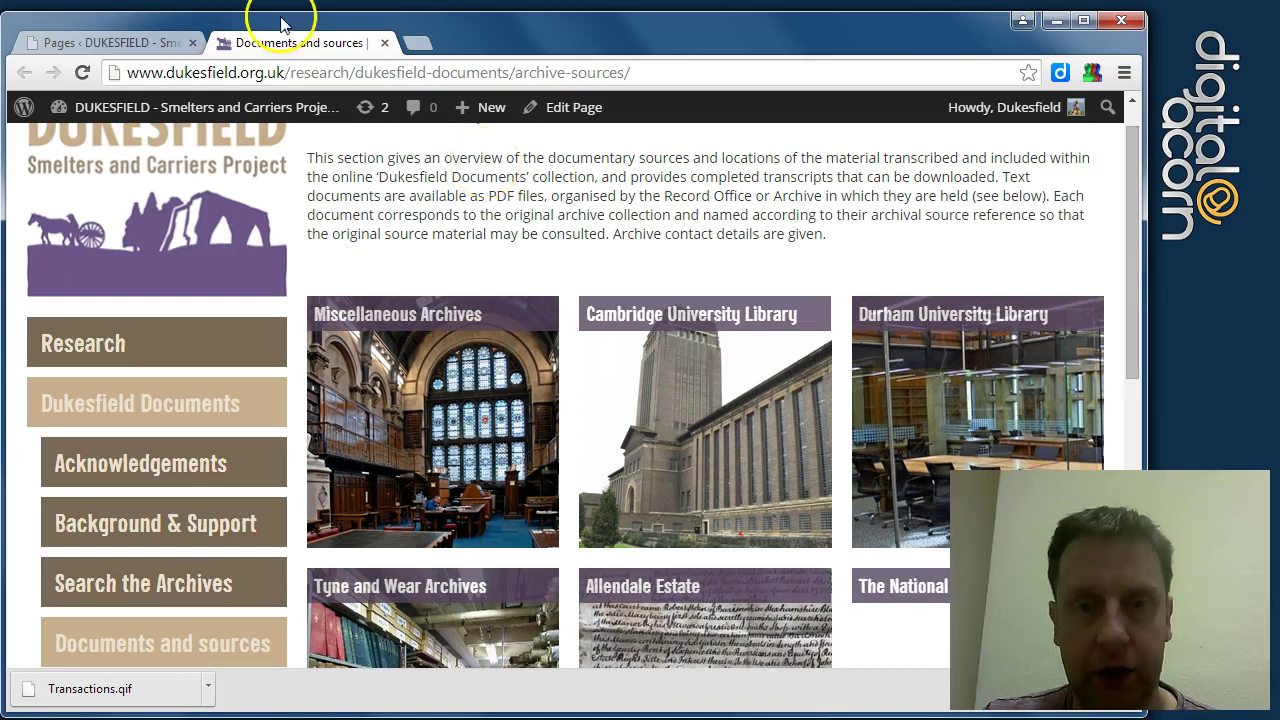
pyautogui.click(135, 46)
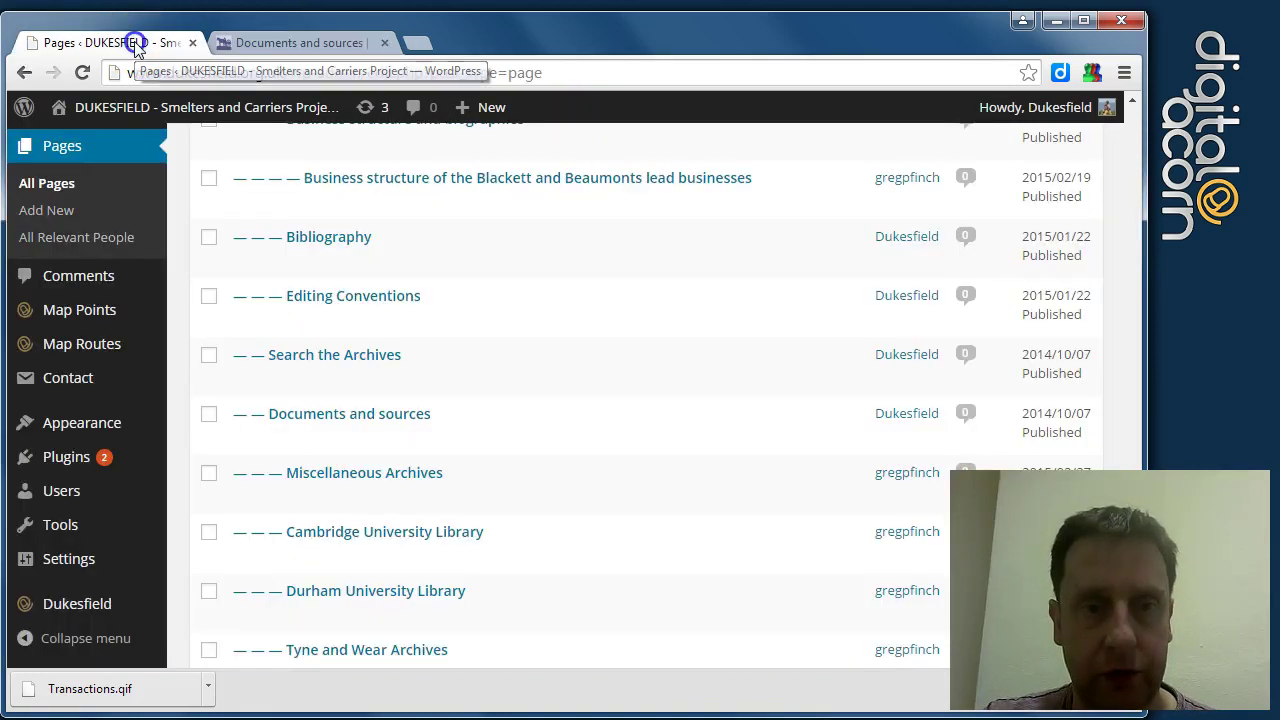
# - Reload All Pages, find the Documents and sources sub-pages, and return to the live archive page
pyautogui.click(55, 192)
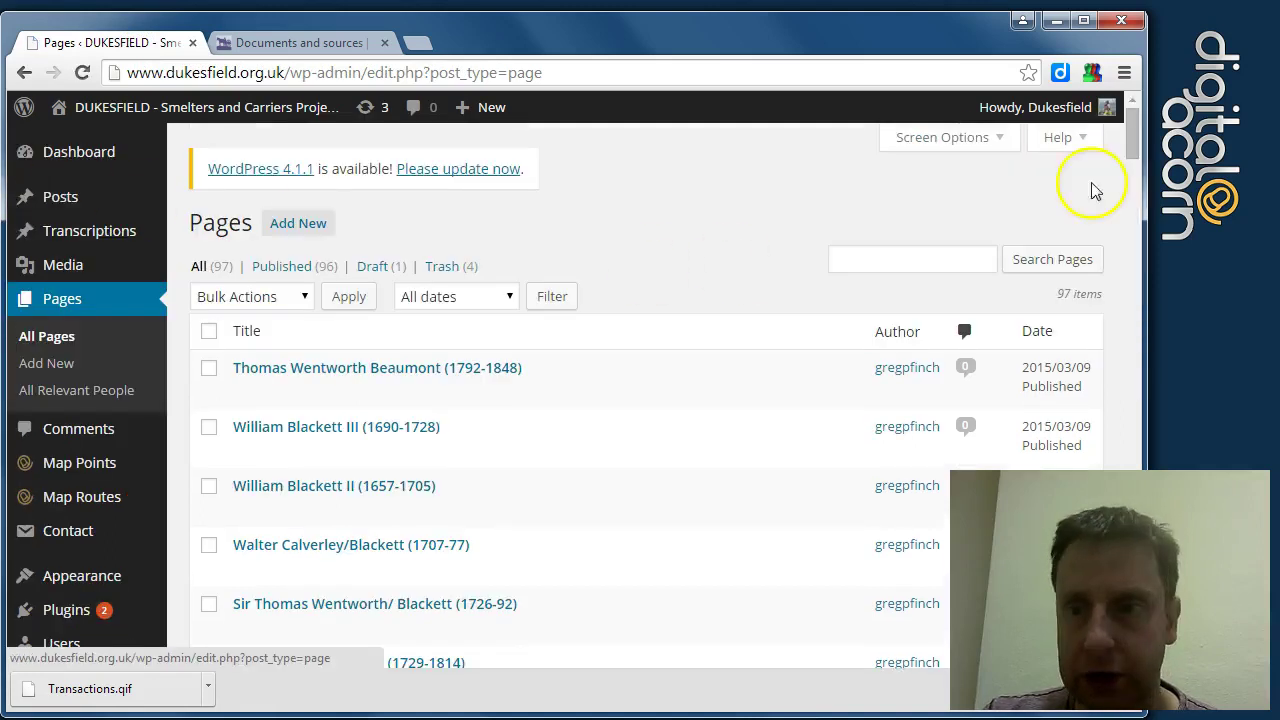
pyautogui.moveTo(1131, 132); pyautogui.dragTo(1093, 557)
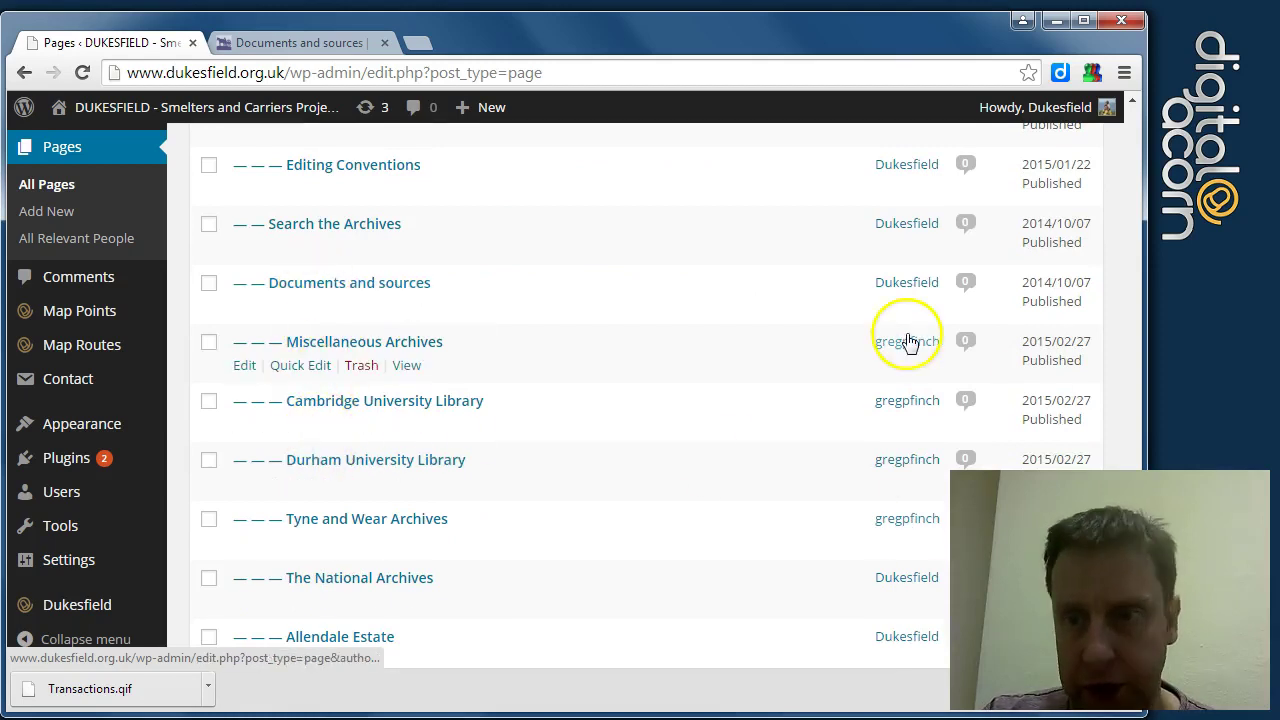
pyautogui.scroll(-1, 650, 400)
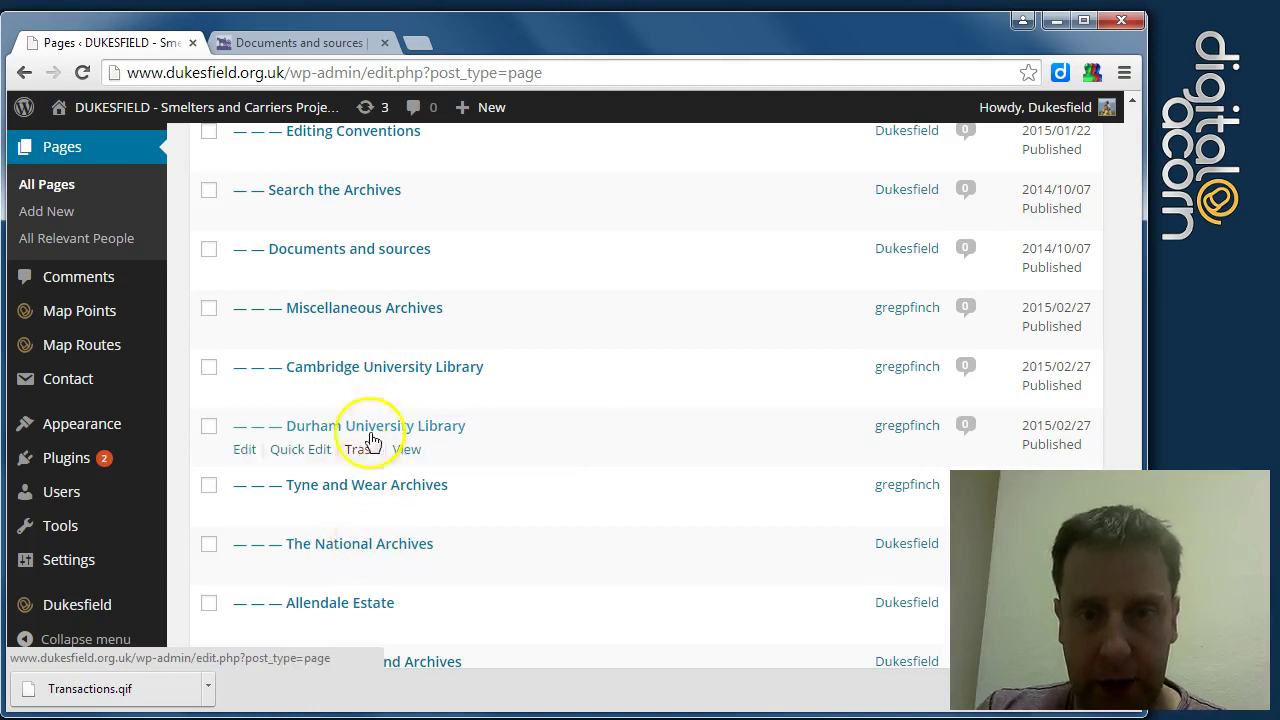
pyautogui.click(300, 45)
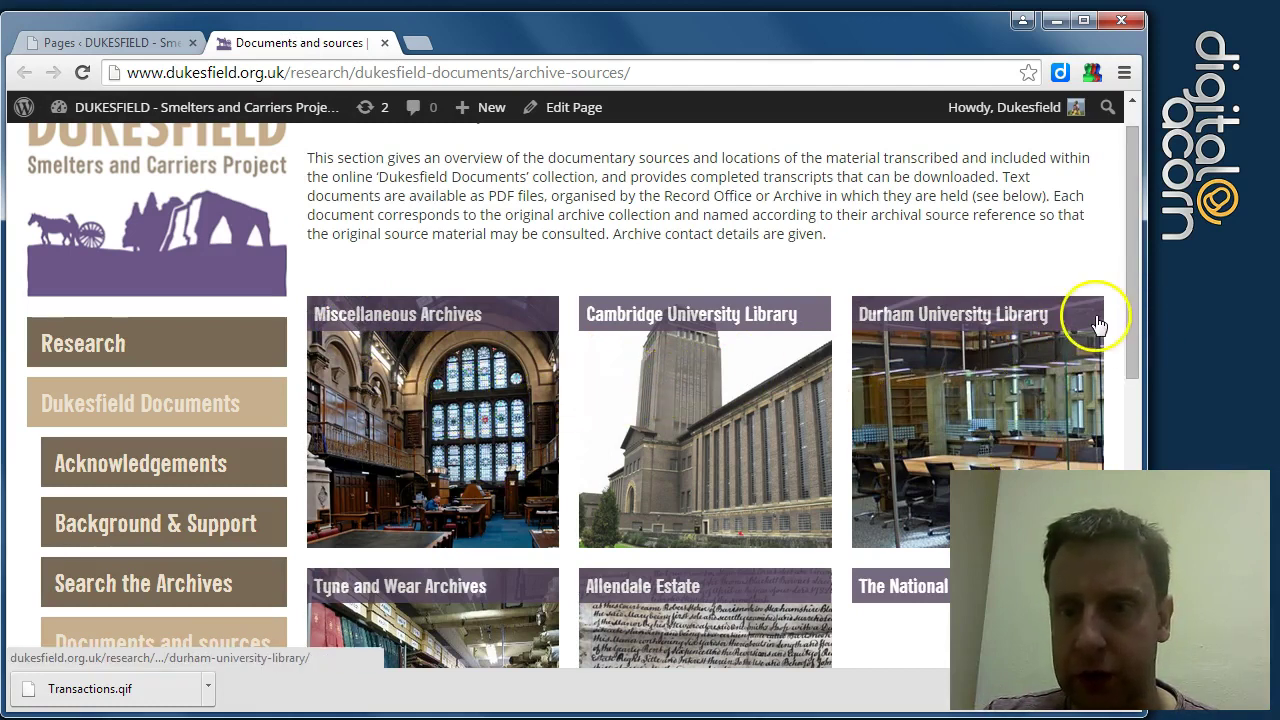
pyautogui.click(1136, 324)
pyautogui.moveTo(1136, 324); pyautogui.dragTo(1121, 392)
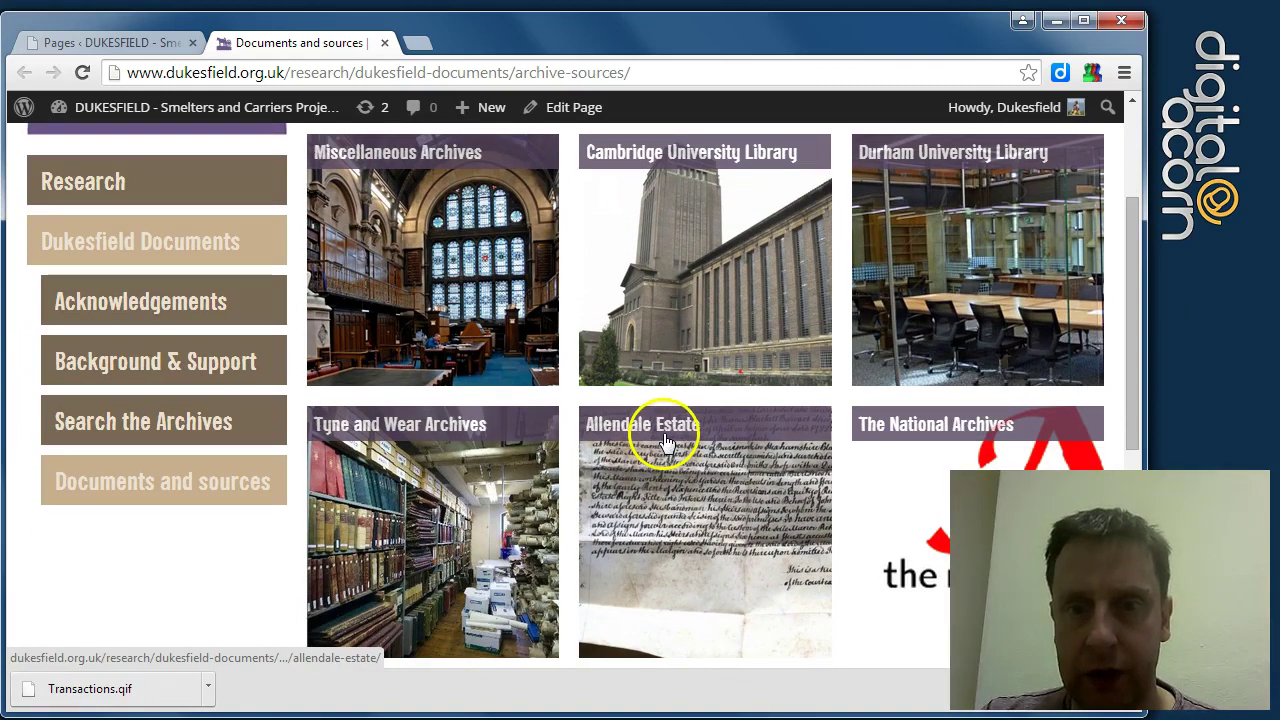
pyautogui.click(1128, 353)
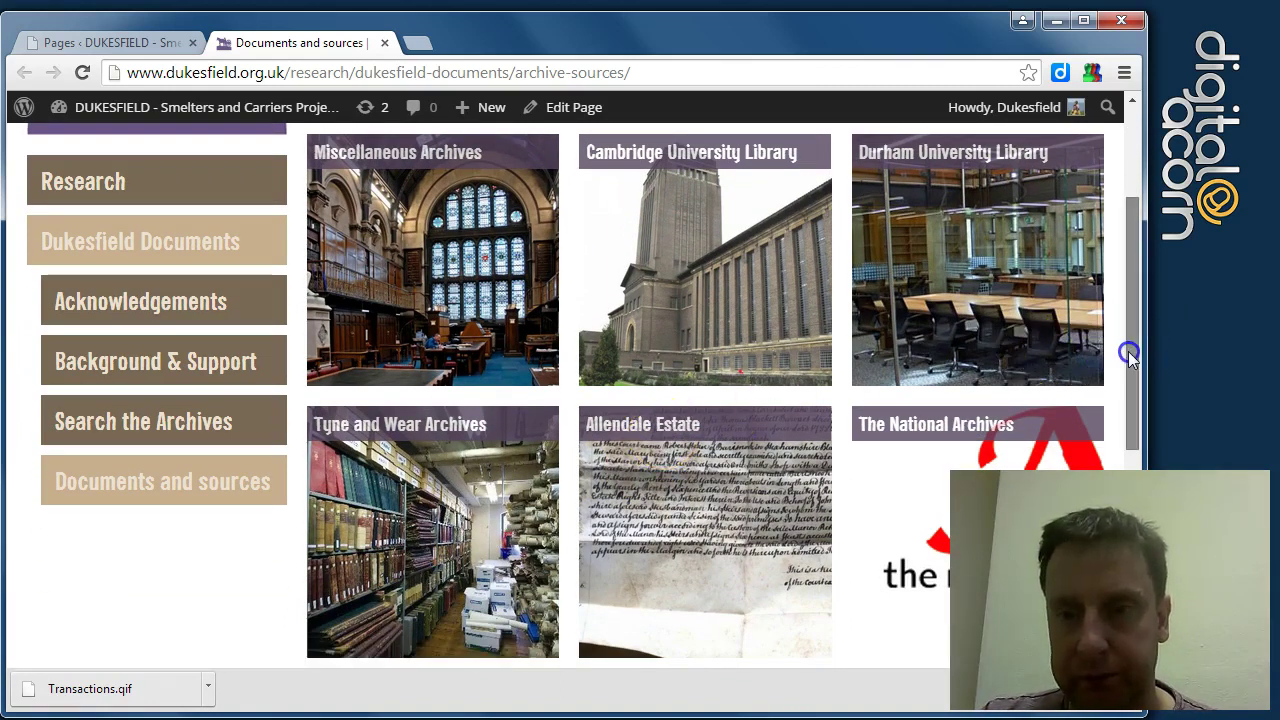
pyautogui.moveTo(1128, 353); pyautogui.dragTo(1128, 348)
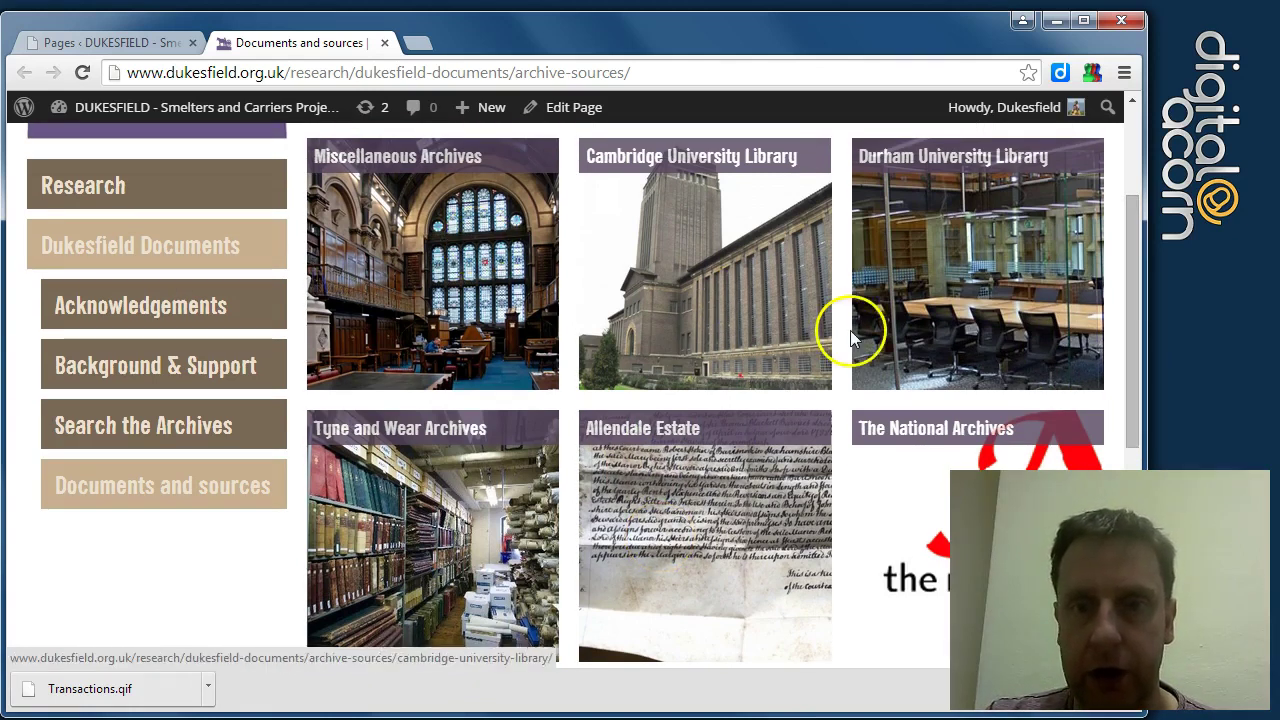
# - In the admin Pages list, drag Allendale Estate to the top and Miscellaneous Archives below The National Archives
pyautogui.click(97, 46)
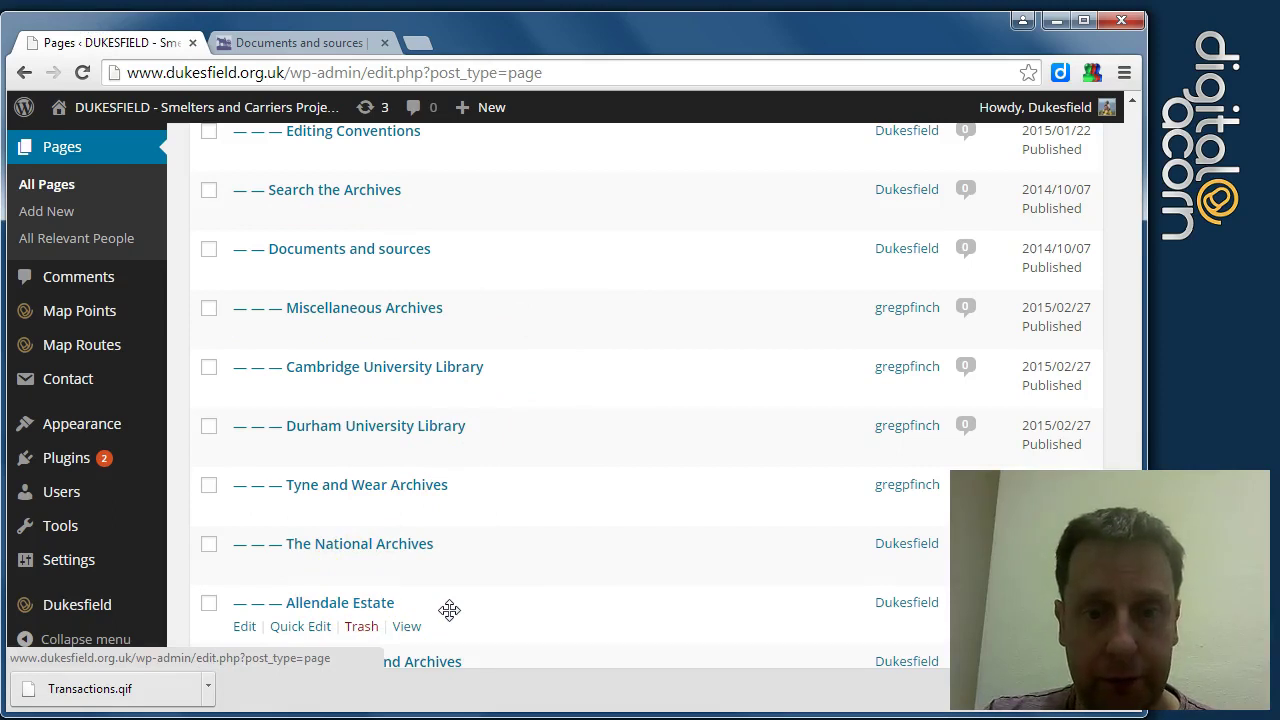
pyautogui.moveTo(449, 610); pyautogui.dragTo(452, 301)
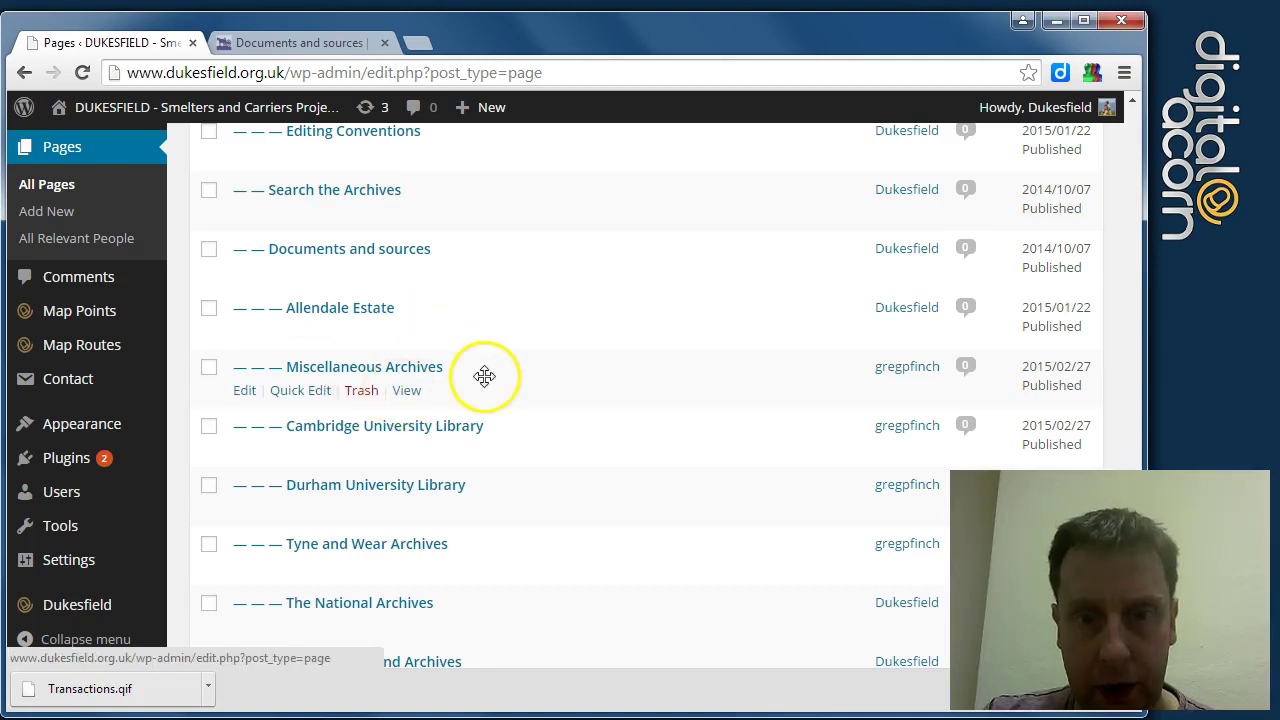
pyautogui.moveTo(484, 377)
pyautogui.mouseDown()
pyautogui.moveTo(451, 611)
pyautogui.moveTo(454, 599)
pyautogui.mouseUp()
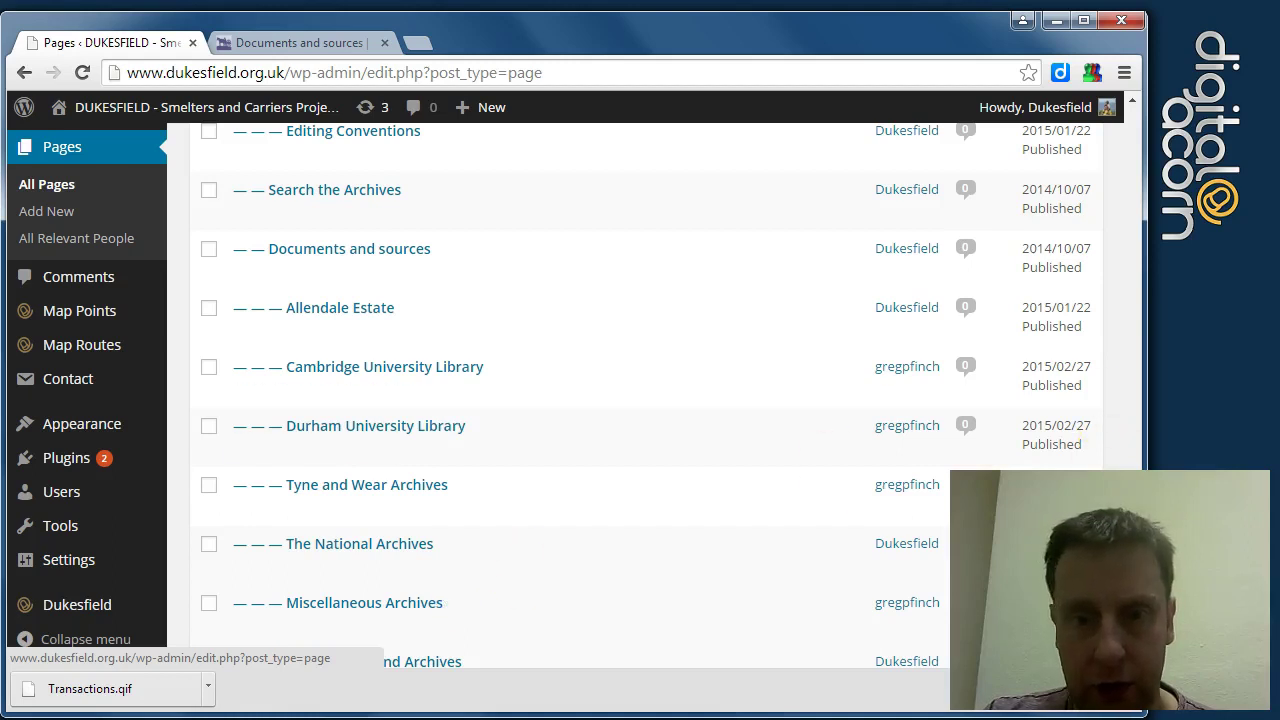
pyautogui.scroll(-1, 640, 400)
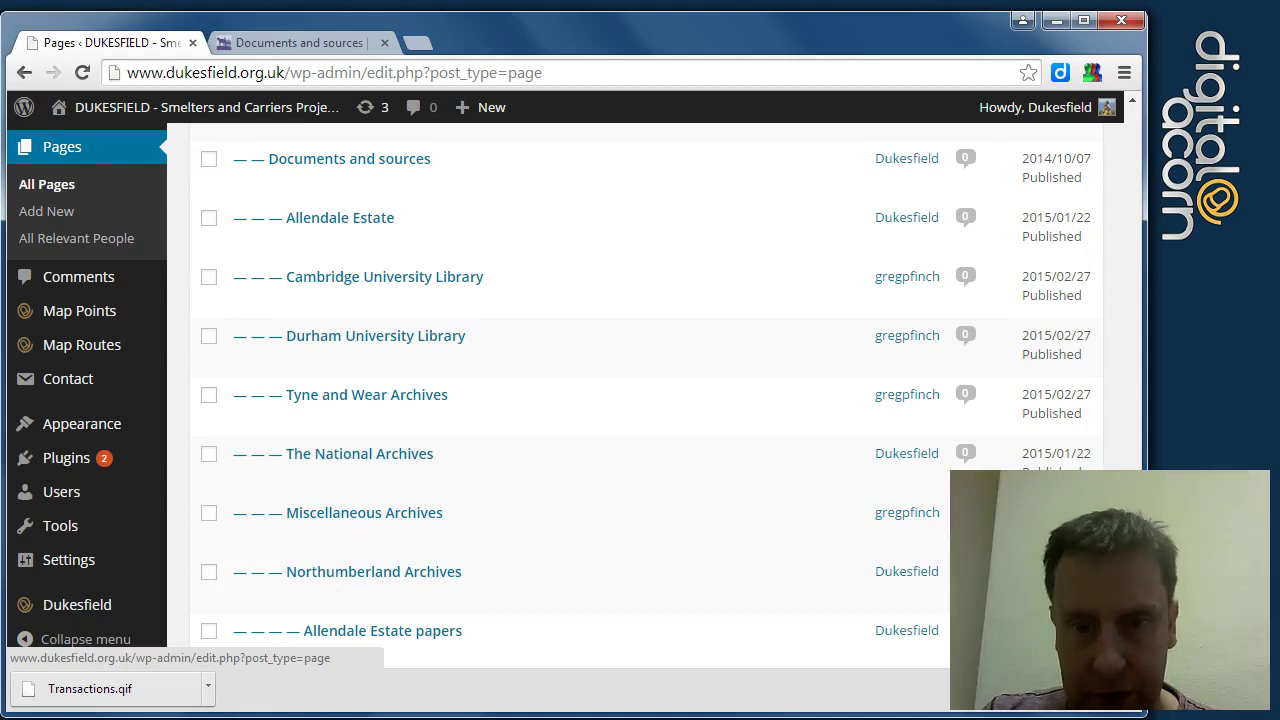
# - Drag Miscellaneous Archives below Allendale Estate papers, Blackett of Matfen papers and the Miscellaneous page
pyautogui.scroll(-2, 646, 396)
pyautogui.scroll(2, 646, 396)
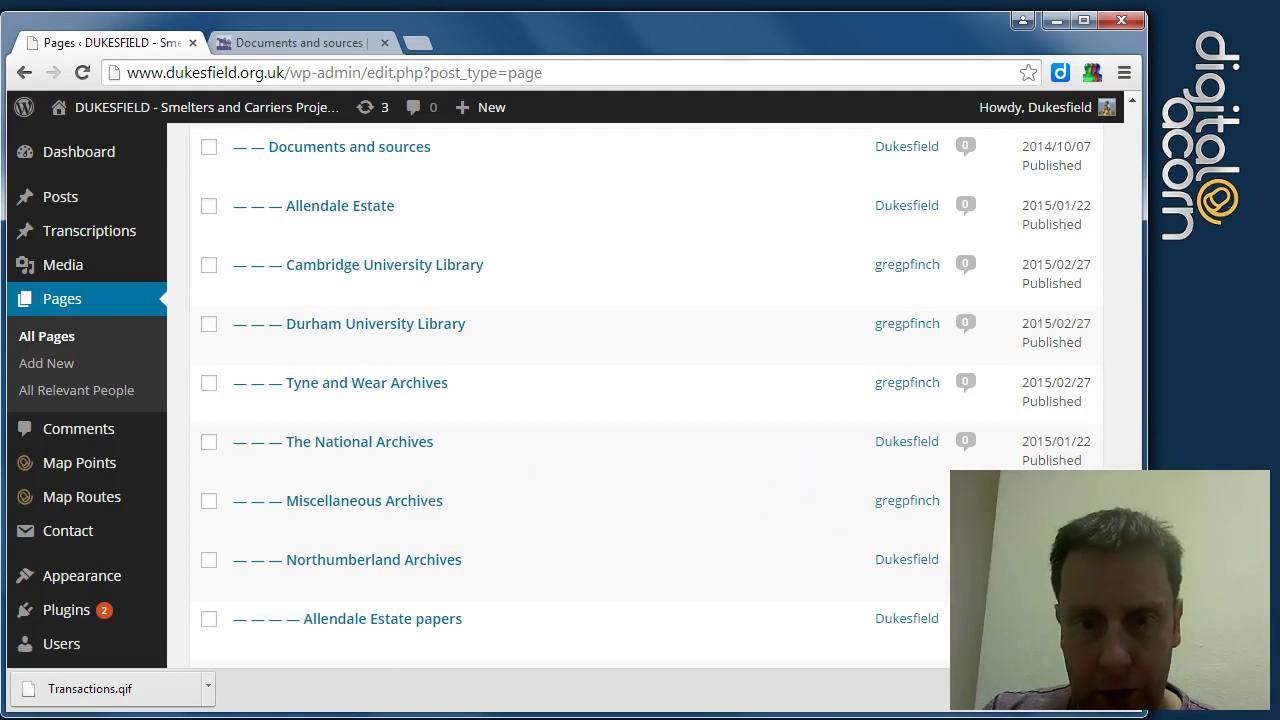
pyautogui.scroll(-3, 646, 396)
pyautogui.scroll(1, 646, 396)
pyautogui.scroll(1, 641, 395)
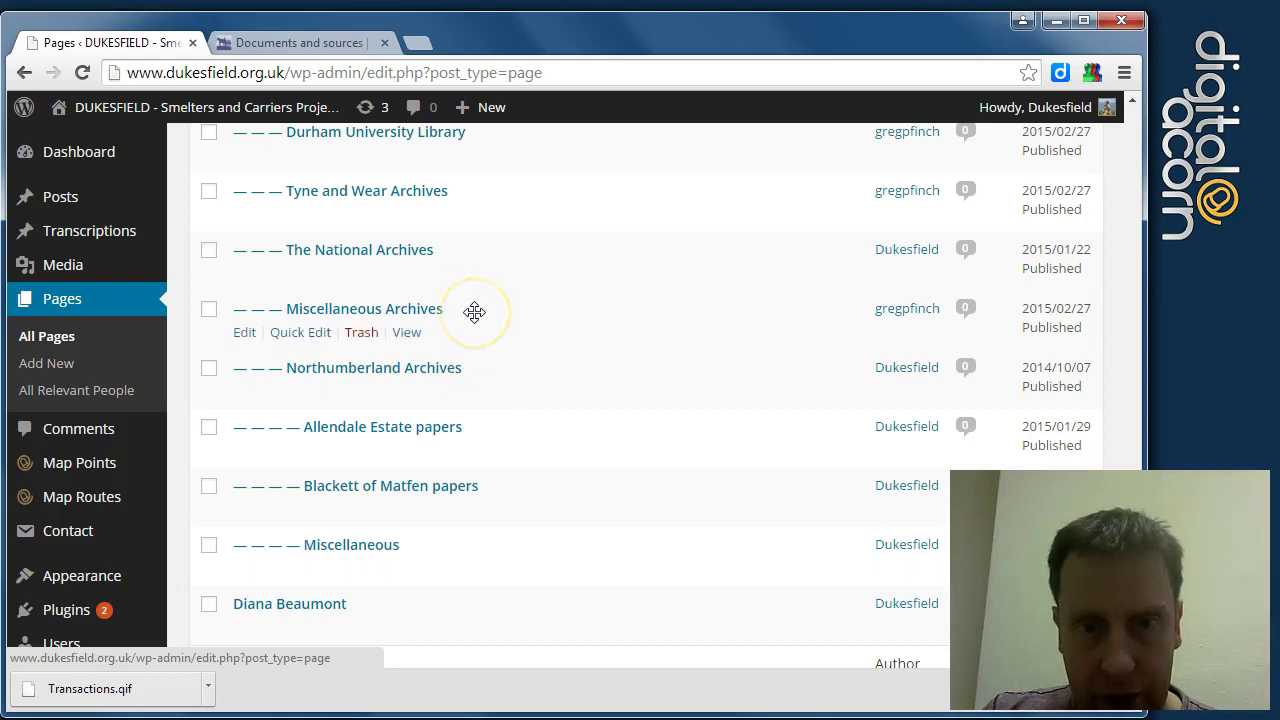
pyautogui.moveTo(474, 312); pyautogui.dragTo(456, 516)
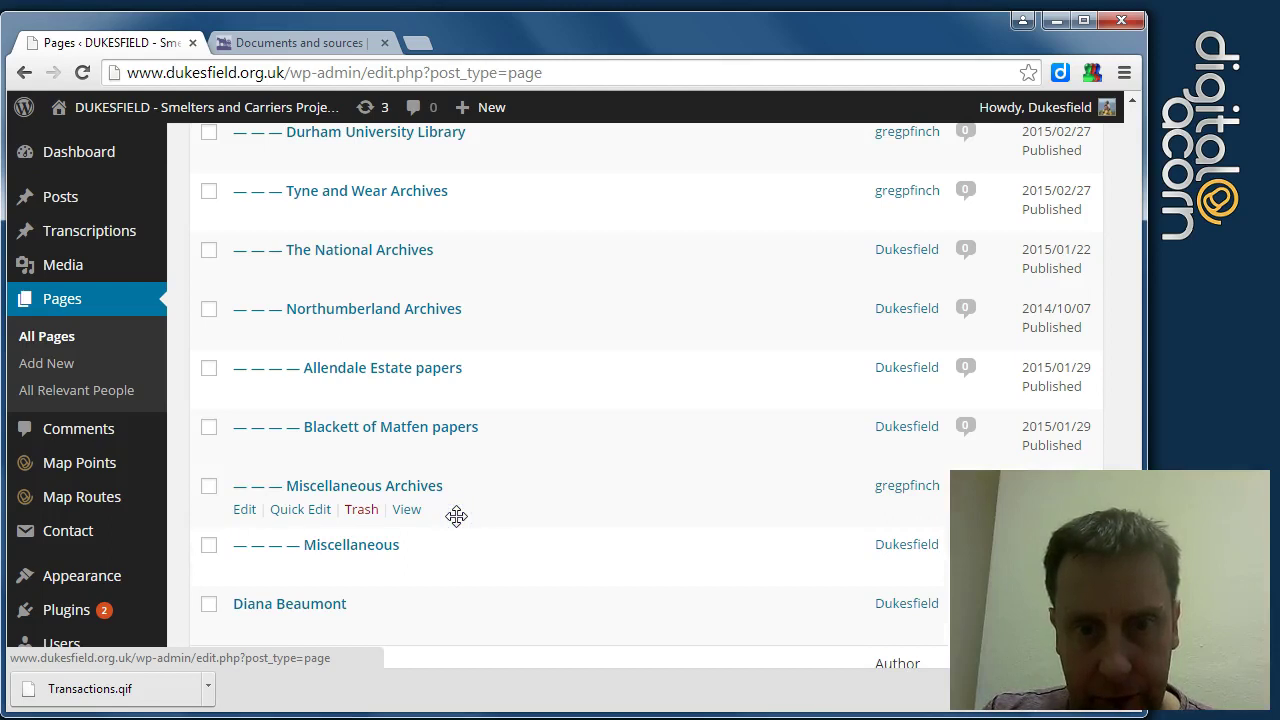
pyautogui.moveTo(463, 494)
pyautogui.mouseDown()
pyautogui.moveTo(449, 554)
pyautogui.moveTo(449, 528)
pyautogui.mouseUp()
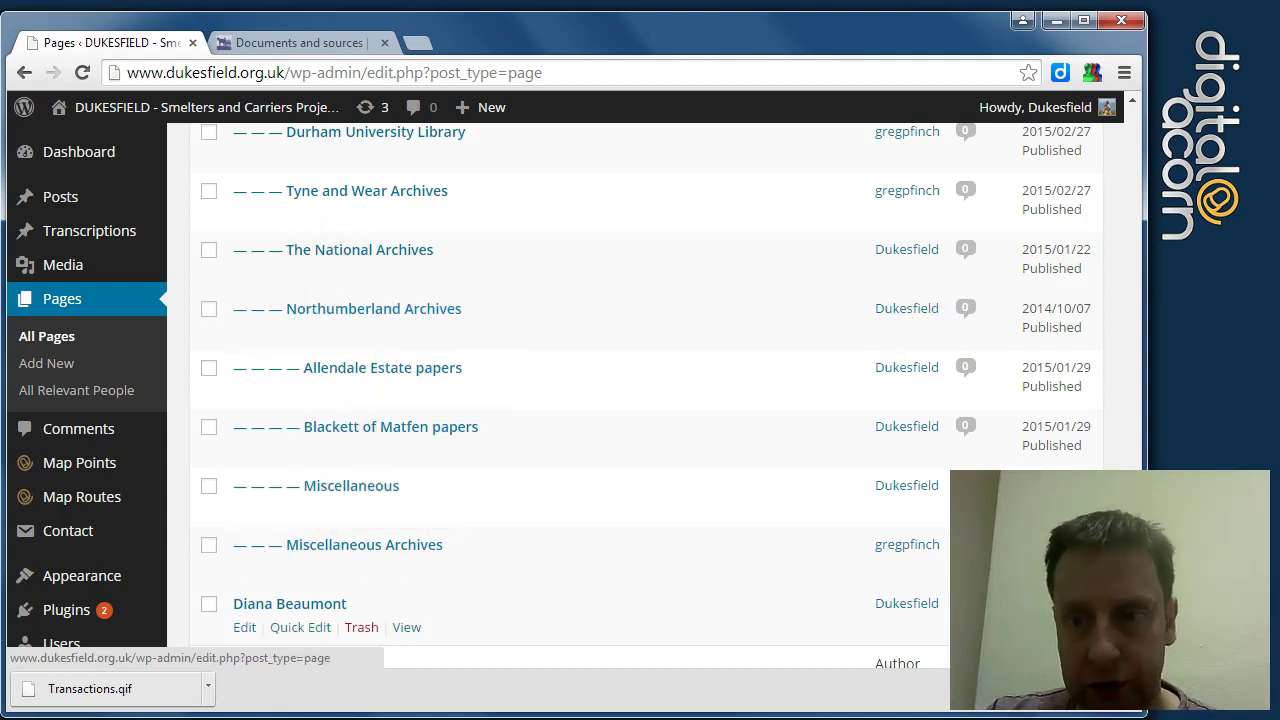
pyautogui.scroll(2, 640, 395)
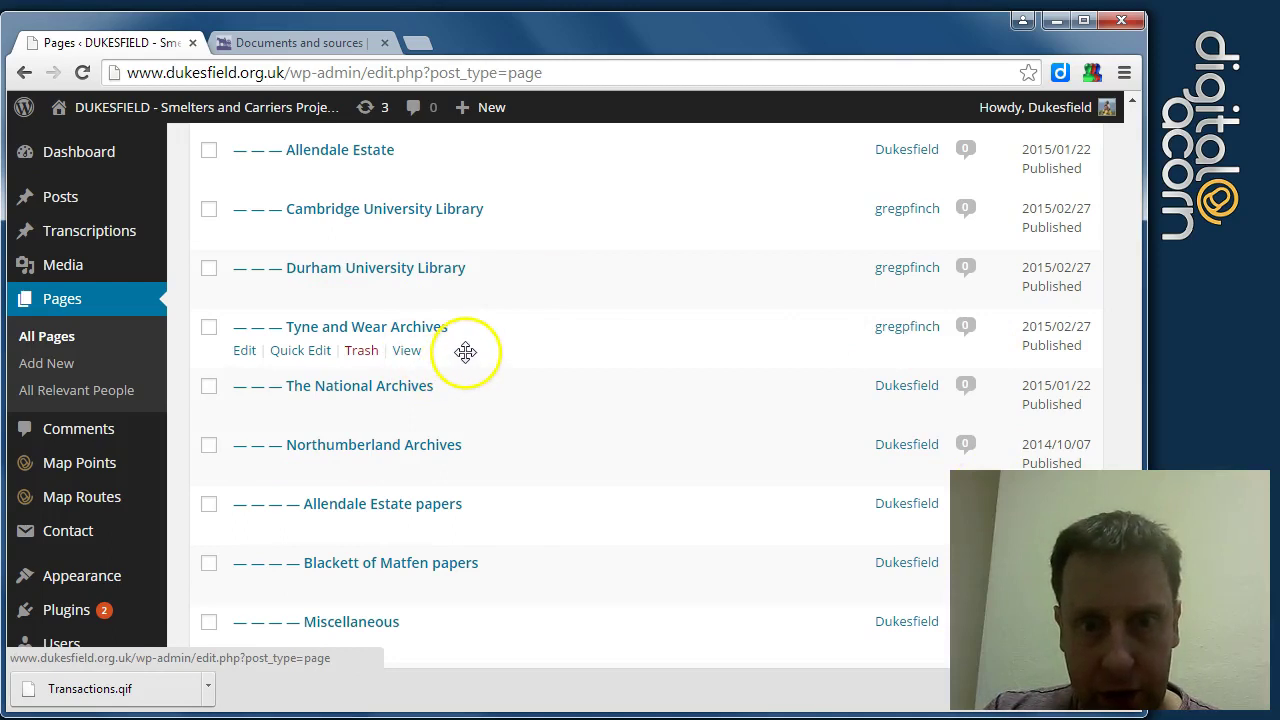
# - Drop Tyne and Wear Archives just above Miscellaneous Archives, after the Northumberland sub-pages
pyautogui.scroll(-2, 640, 400)
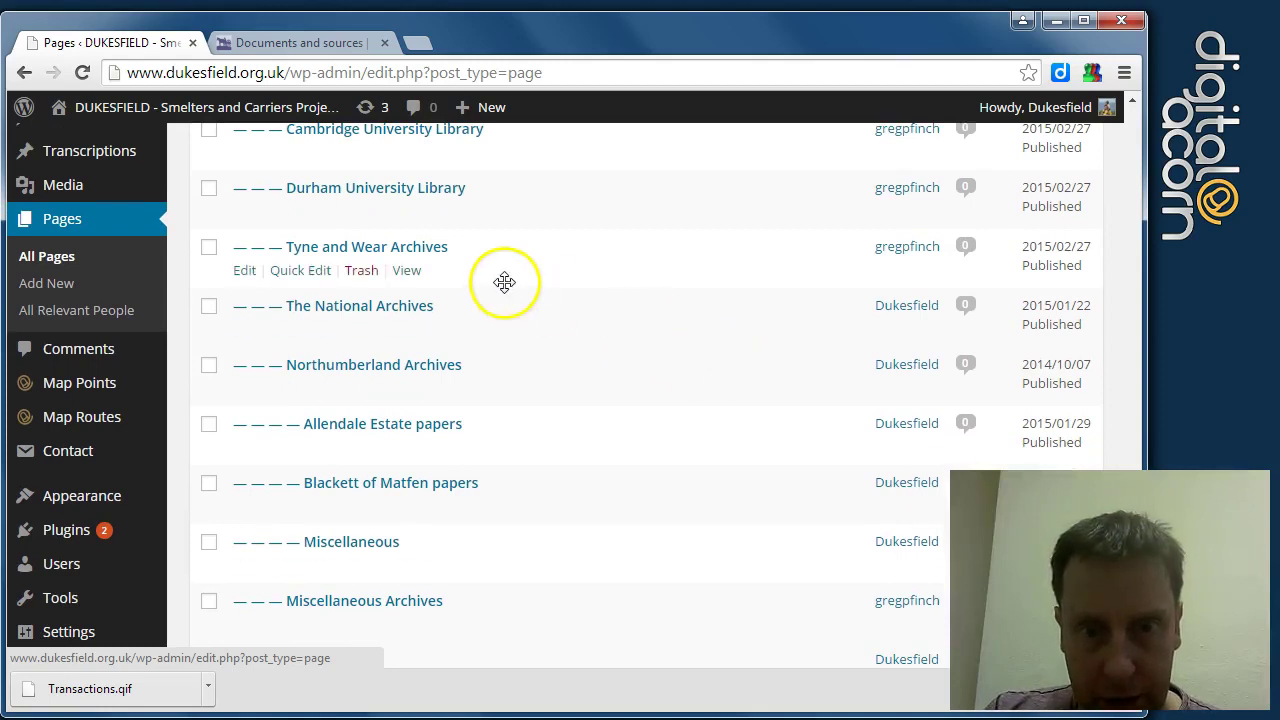
pyautogui.moveTo(486, 263)
pyautogui.mouseDown()
pyautogui.moveTo(443, 591)
pyautogui.moveTo(430, 604)
pyautogui.moveTo(432, 528)
pyautogui.mouseUp()
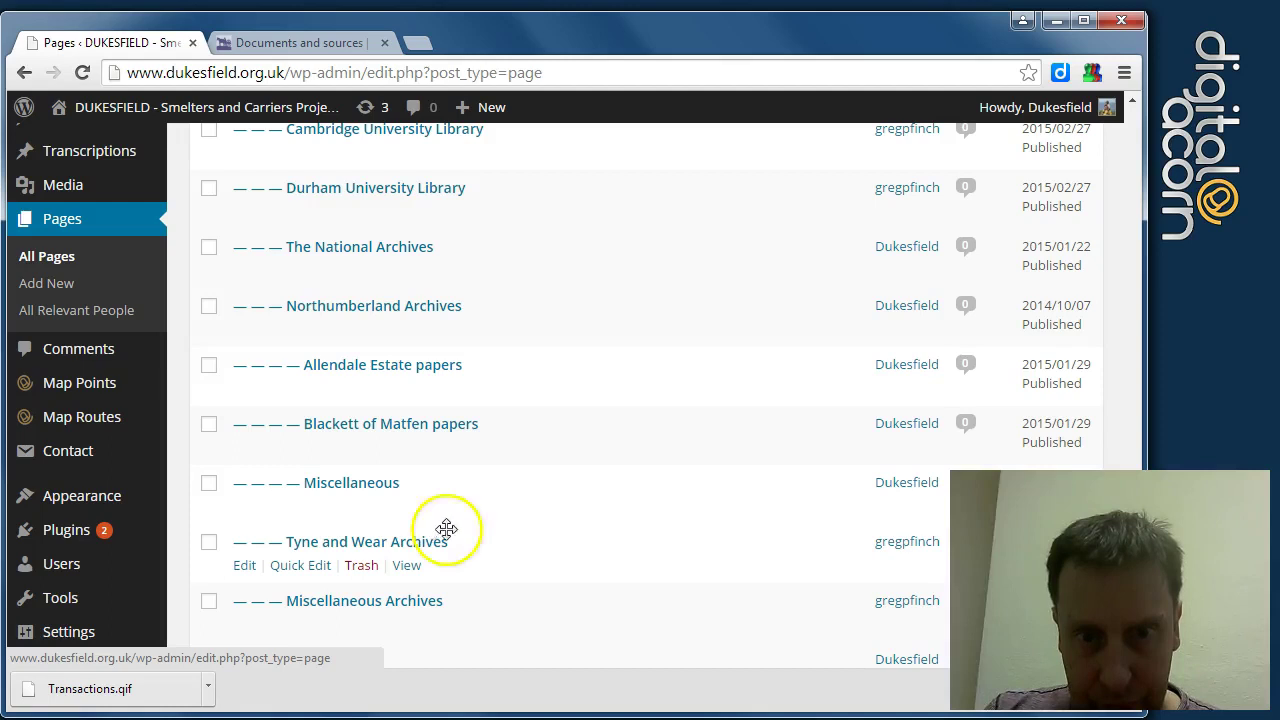
pyautogui.scroll(-3, 567, 195)
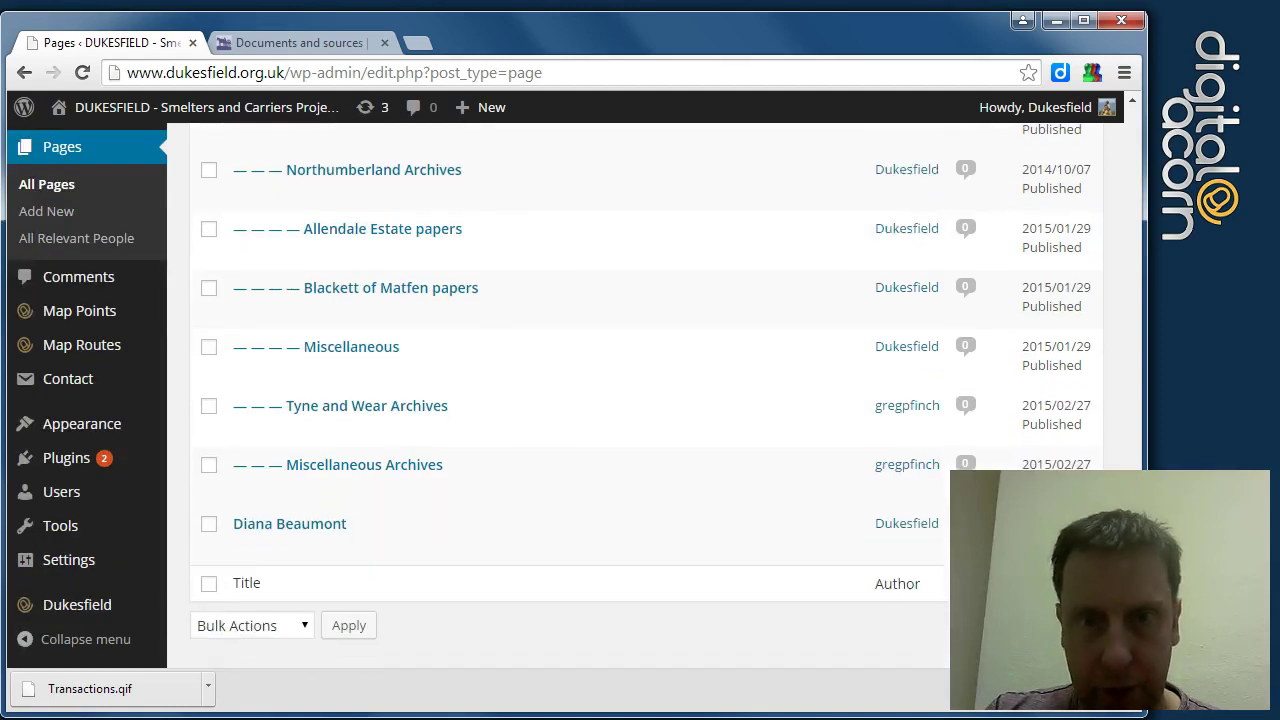
# - Reload the live Documents and sources page to confirm boxes run from Allendale Estate to Miscellaneous Archives
pyautogui.click(279, 45)
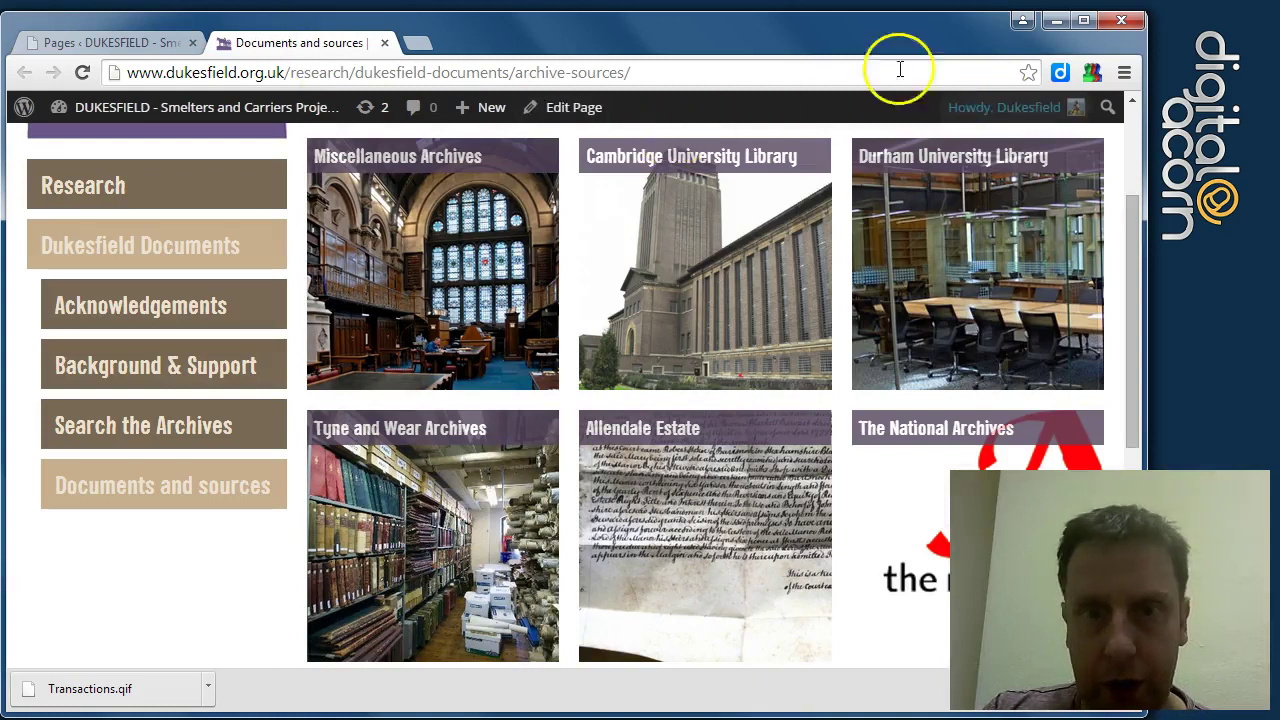
pyautogui.click(83, 75)
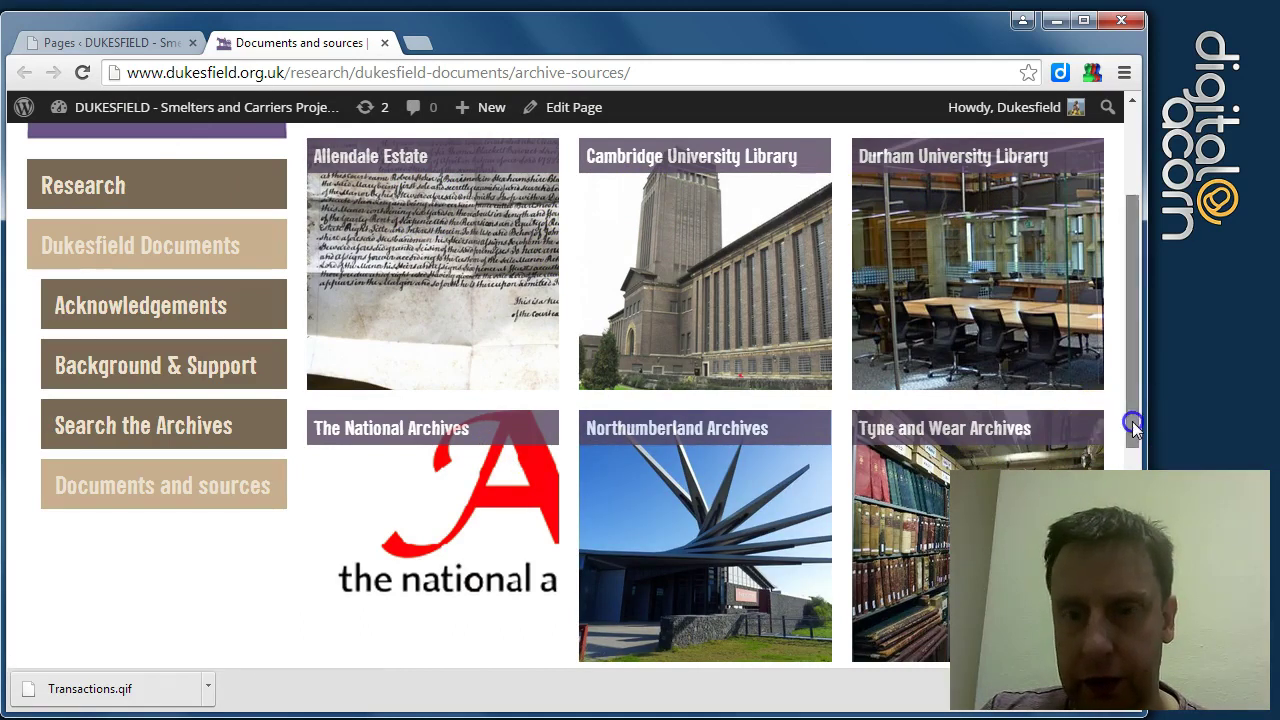
pyautogui.moveTo(1133, 423); pyautogui.dragTo(1133, 530)
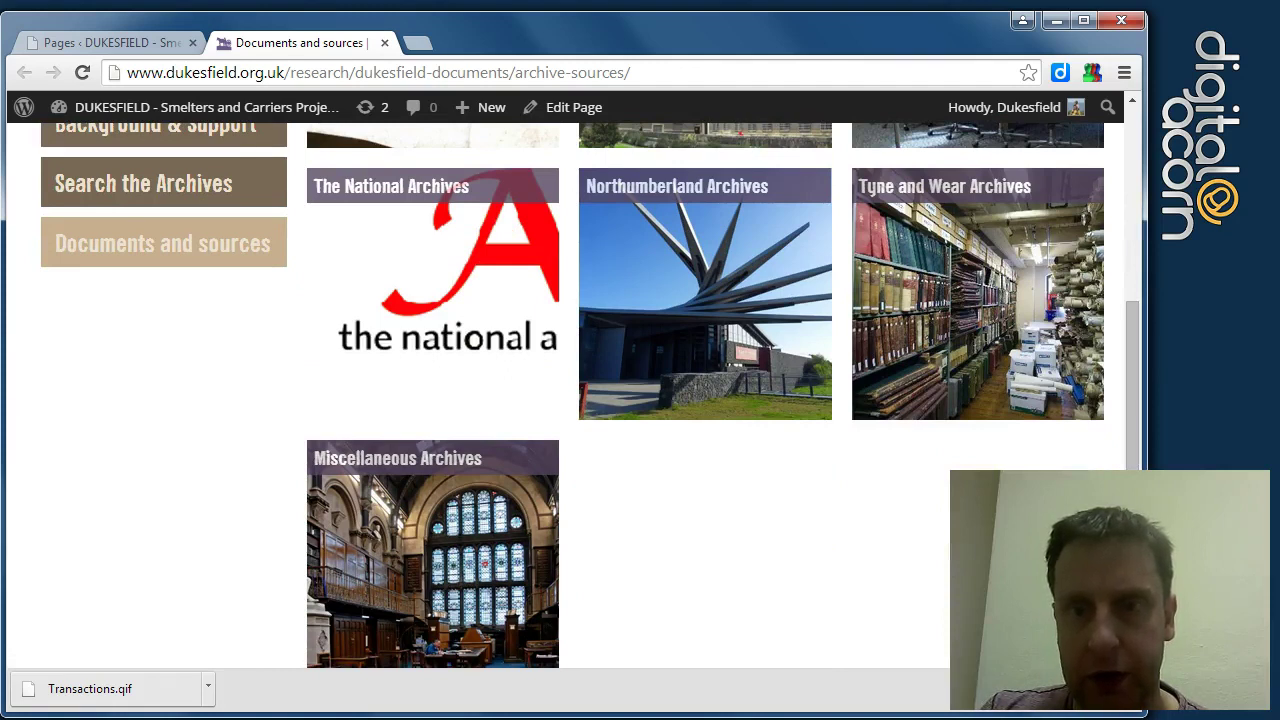